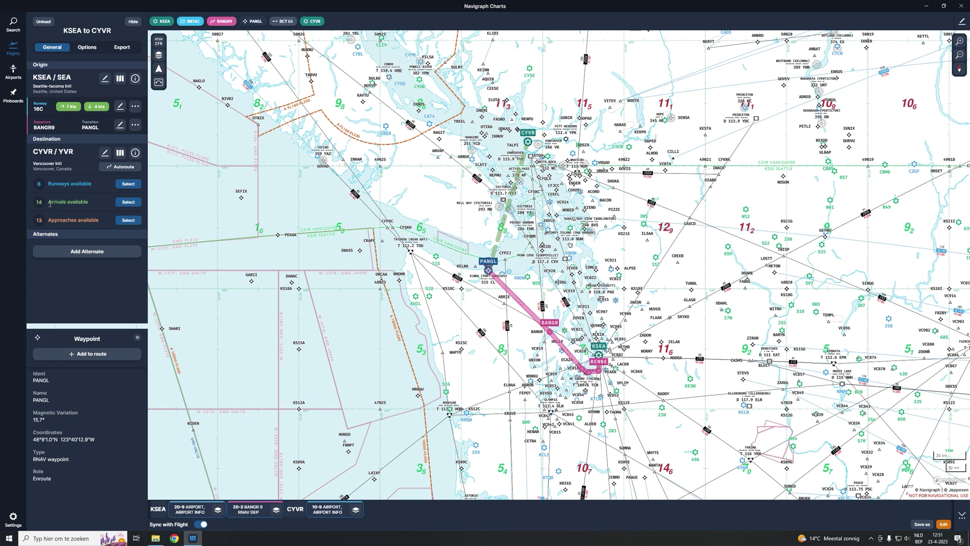
- Add the YYJ.ILAND5 arrival into CYVR to the route, starting from PANGL
left_click(128, 202)
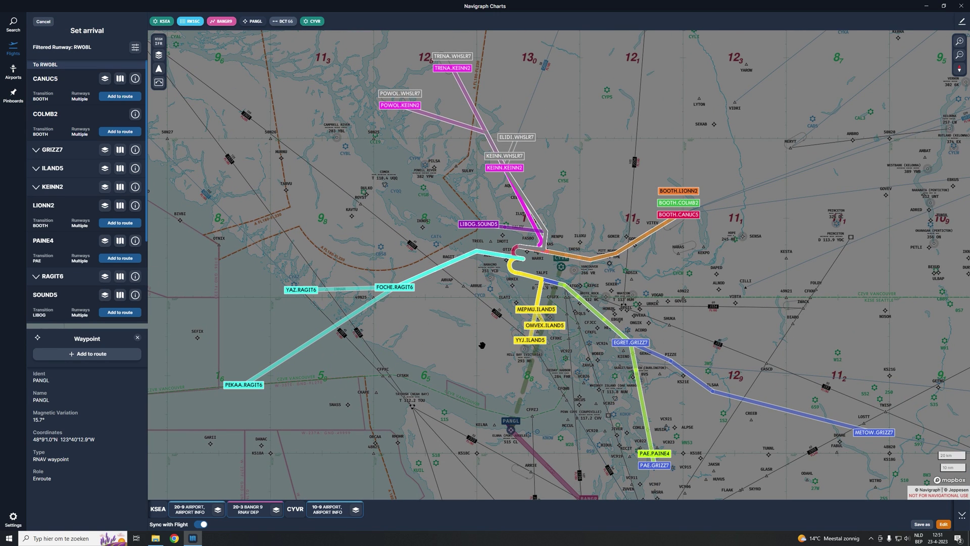
left_click_drag(480, 345, 466, 196)
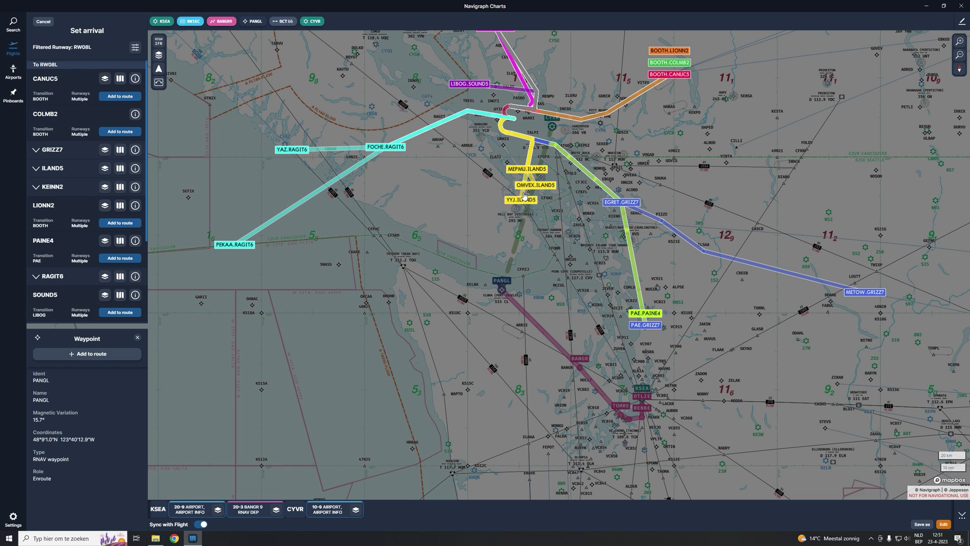
left_click(524, 196)
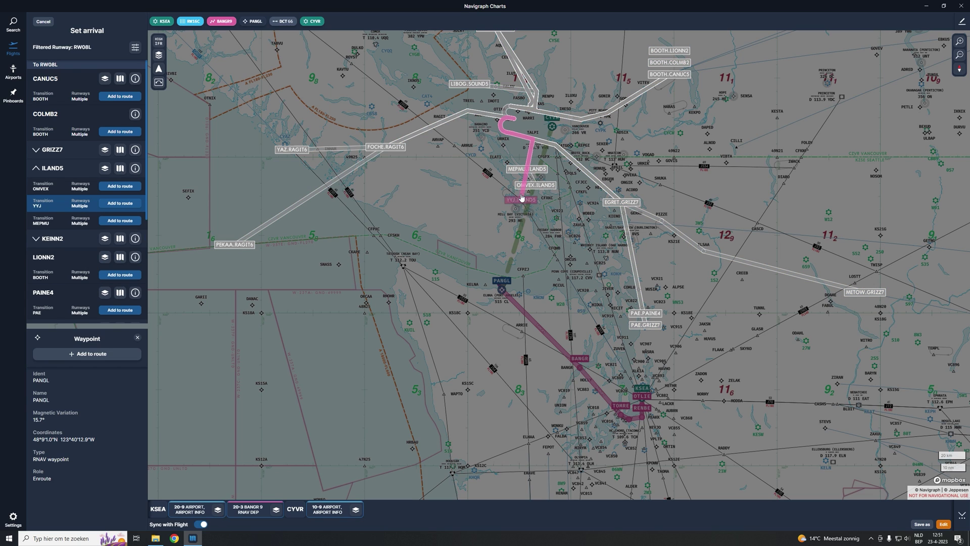
left_click(113, 201)
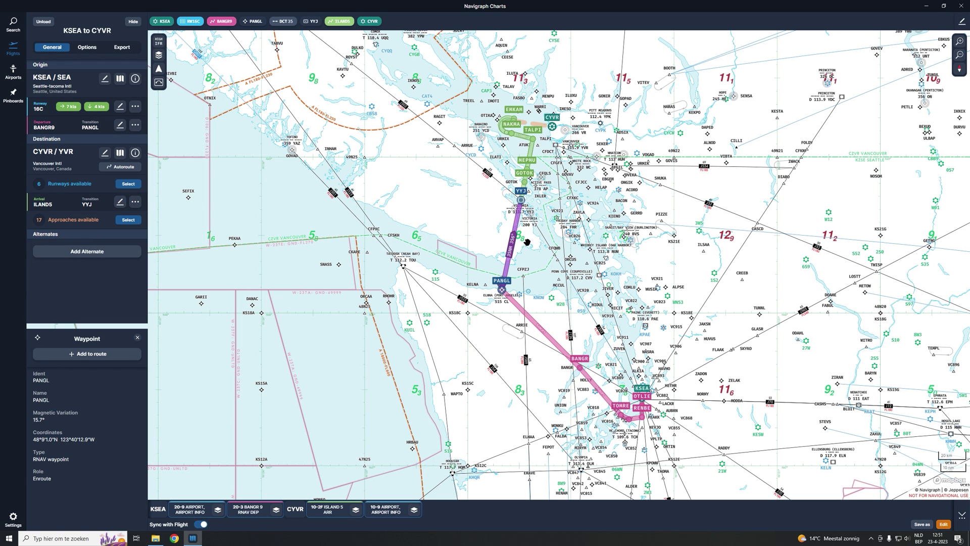
- Set runway 08L as the CYVR destination runway in the route
left_click_drag(546, 230, 543, 279)
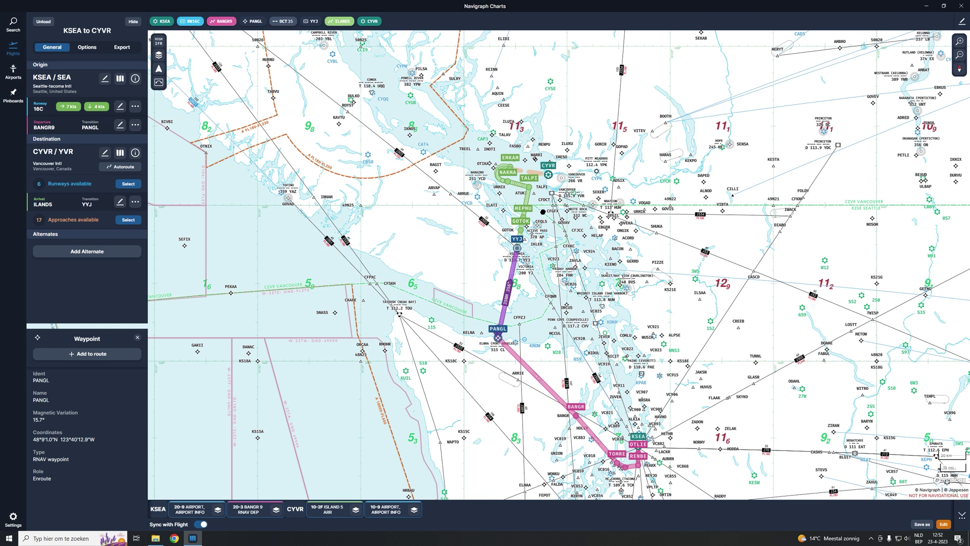
left_click_drag(542, 212, 543, 246)
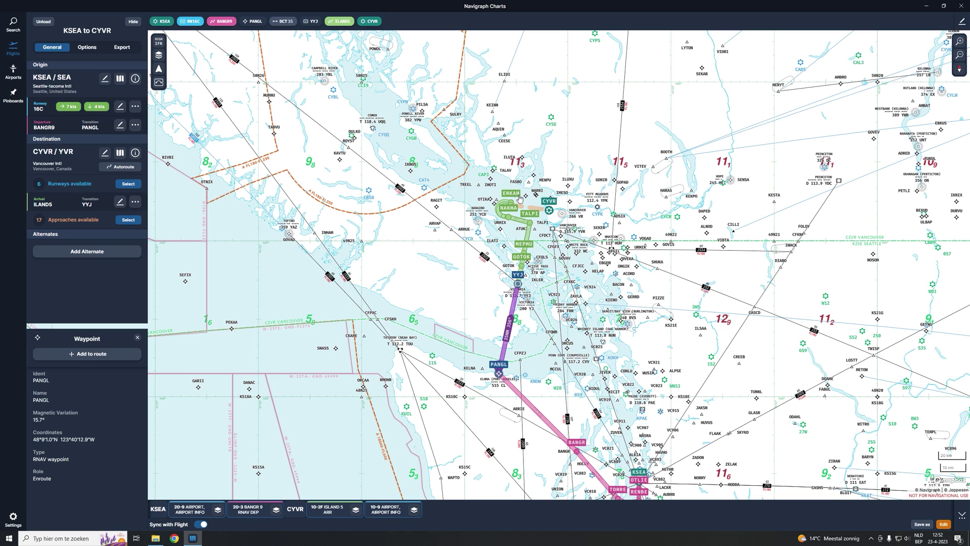
left_click(128, 185)
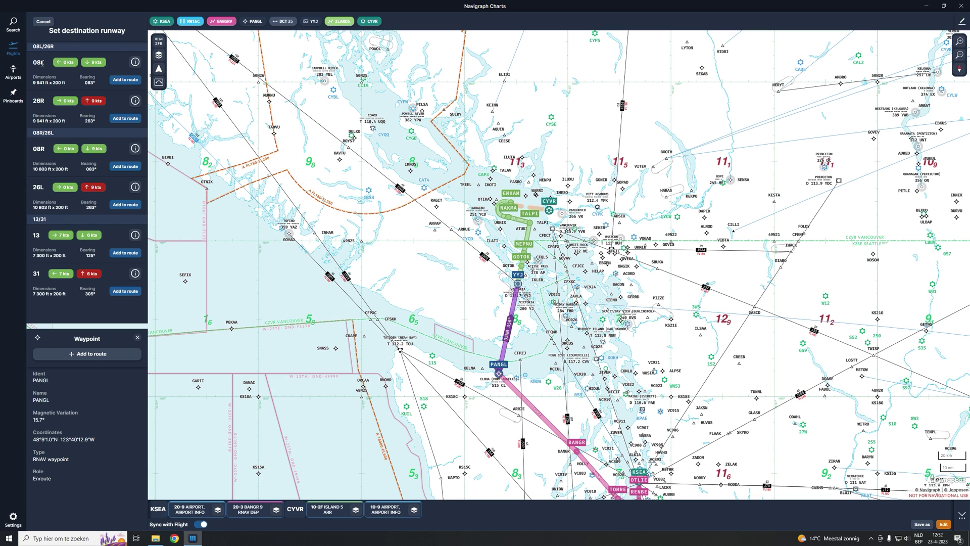
left_click(121, 80)
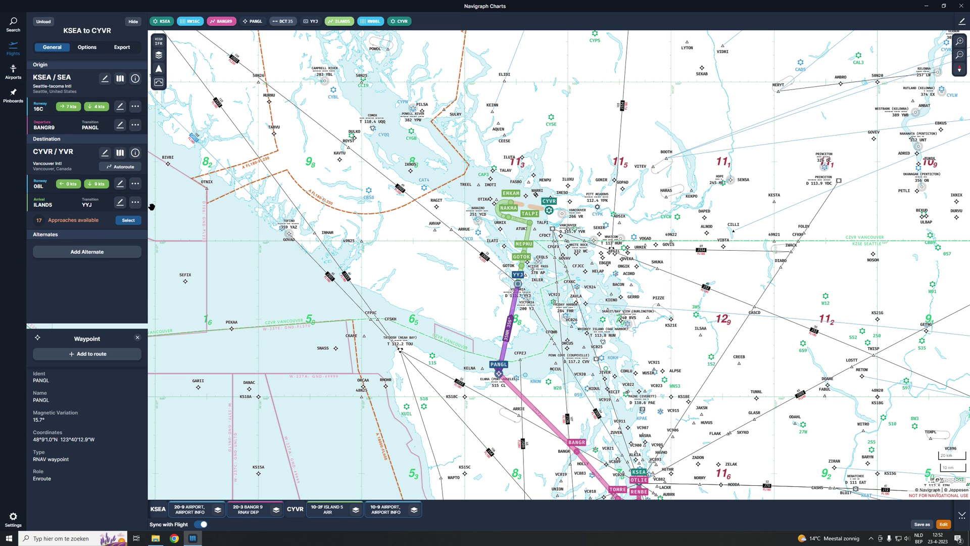
scroll(576, 325, "down", 1)
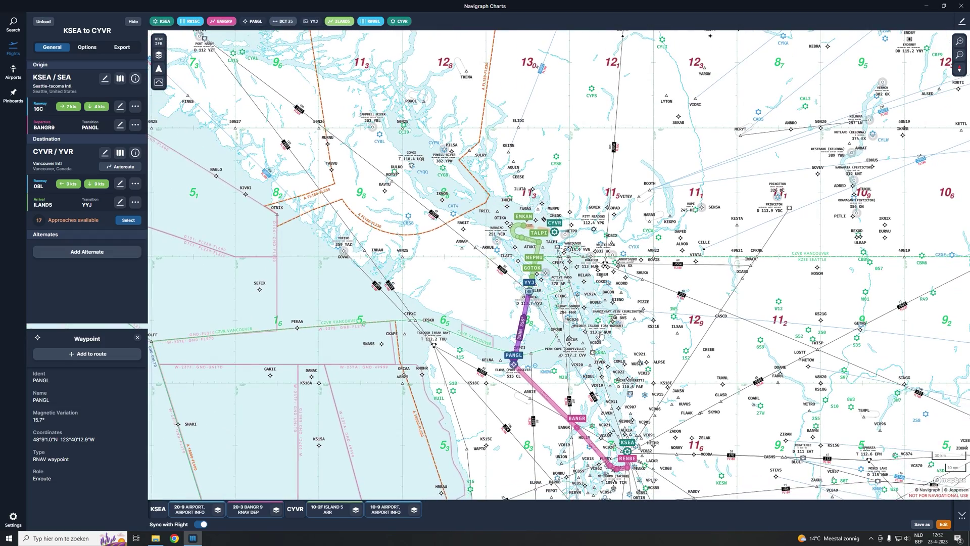
left_click_drag(578, 328, 502, 243)
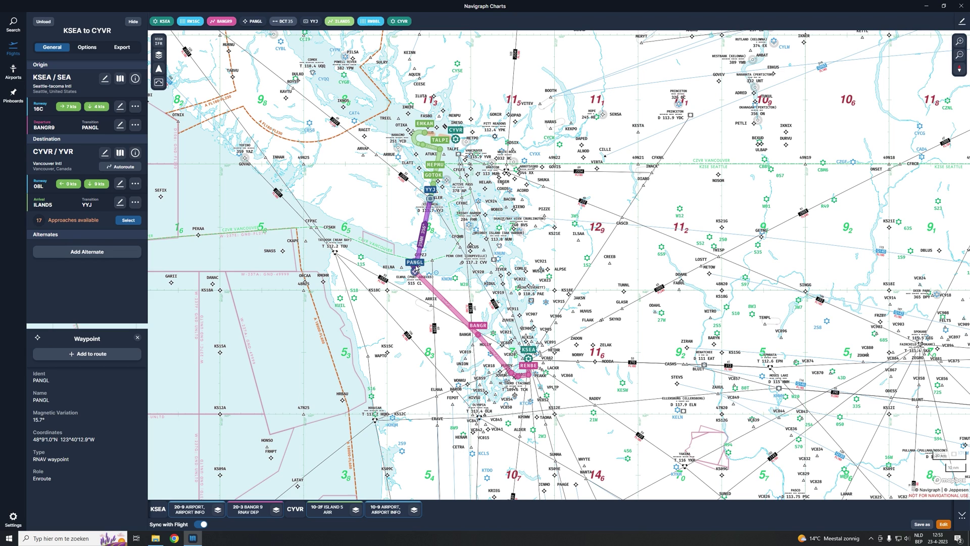
left_click_drag(438, 218, 456, 277)
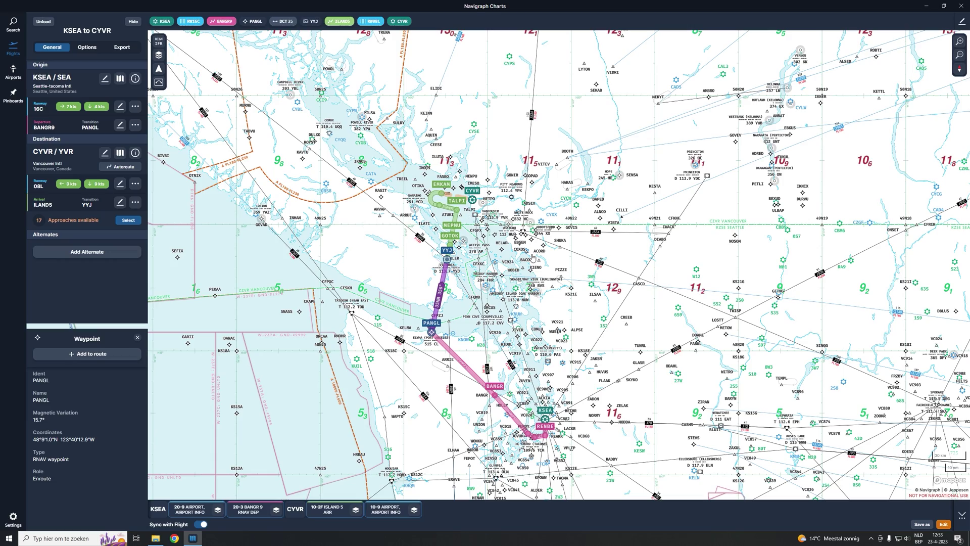
mouse_move(548, 260)
left_mouse_down()
mouse_move(535, 212)
mouse_move(540, 251)
left_mouse_up()
scroll(543, 232, "down", 3)
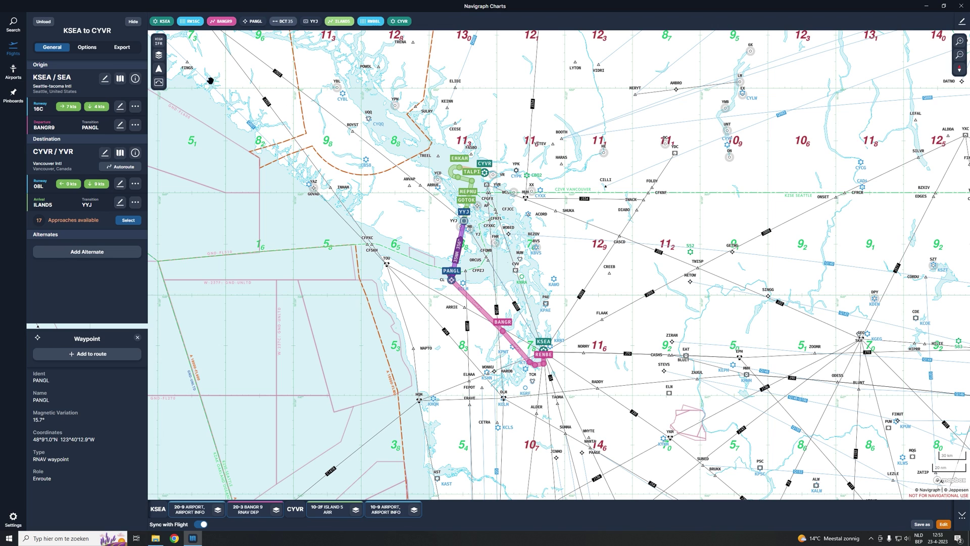
- Save the plan as a Microsoft Flight Simulator 2020 file KSEACYVR in D:\NAVIGRAPH
left_click(123, 48)
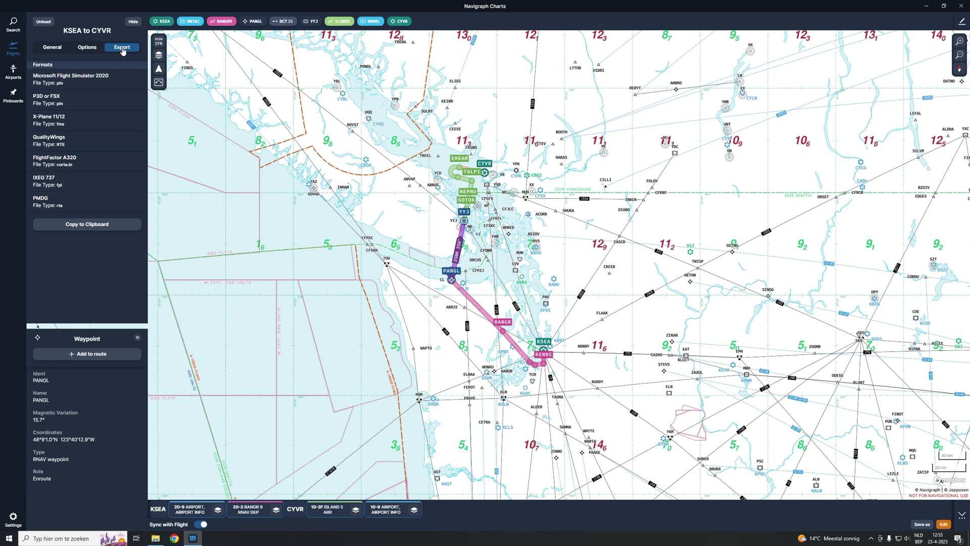
left_click(70, 83)
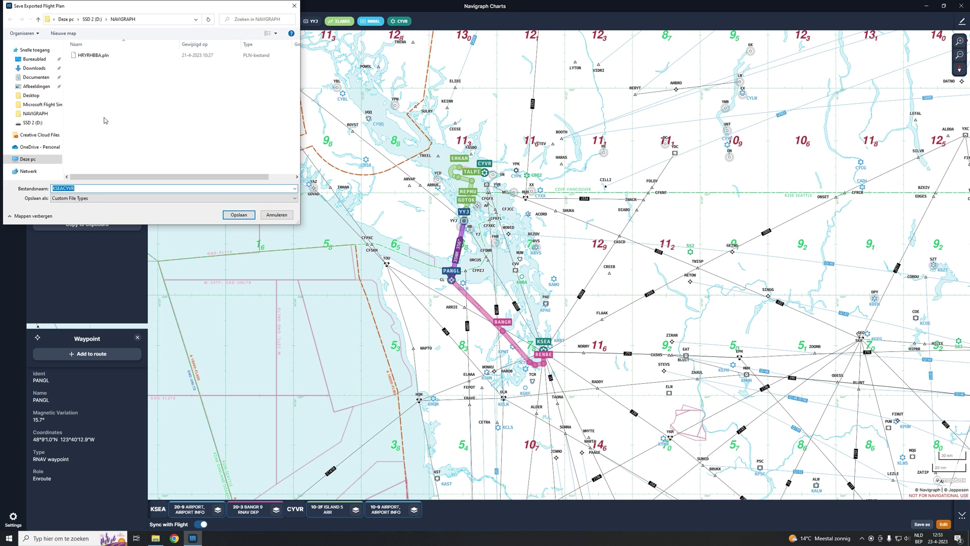
left_click(76, 187)
left_click(238, 215)
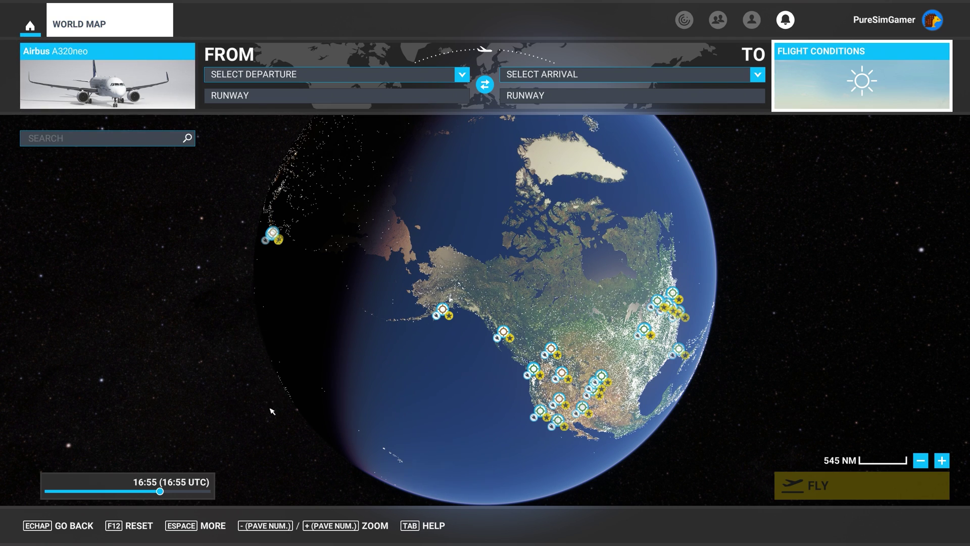
- Load KSEACYVR.pln from D:\NAVIGRAPH onto the simulator's world map
left_click(199, 526)
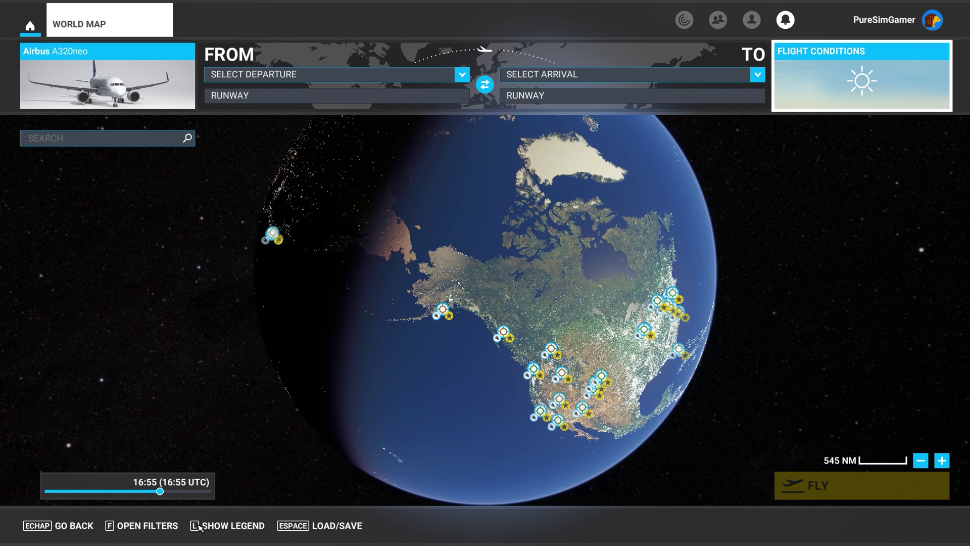
left_click(318, 527)
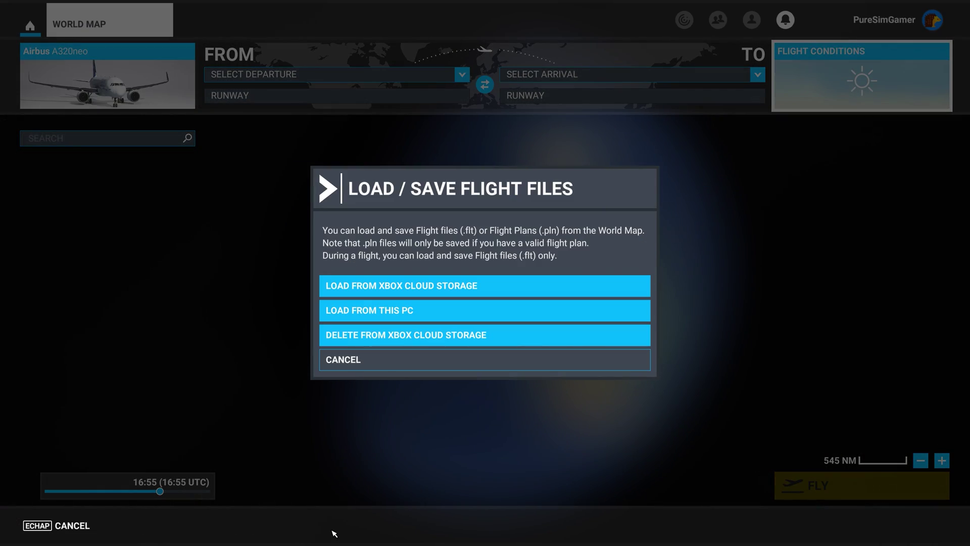
left_click(377, 317)
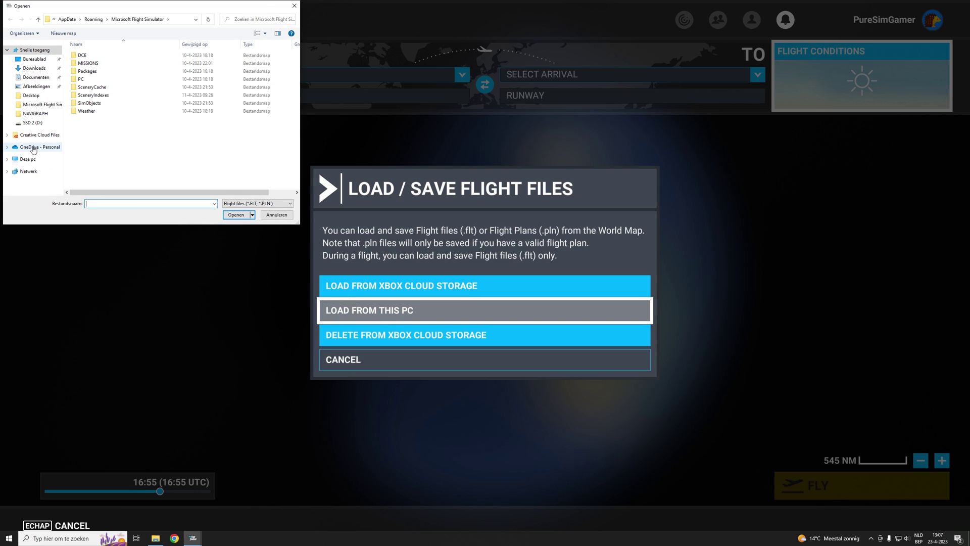
left_click(29, 159)
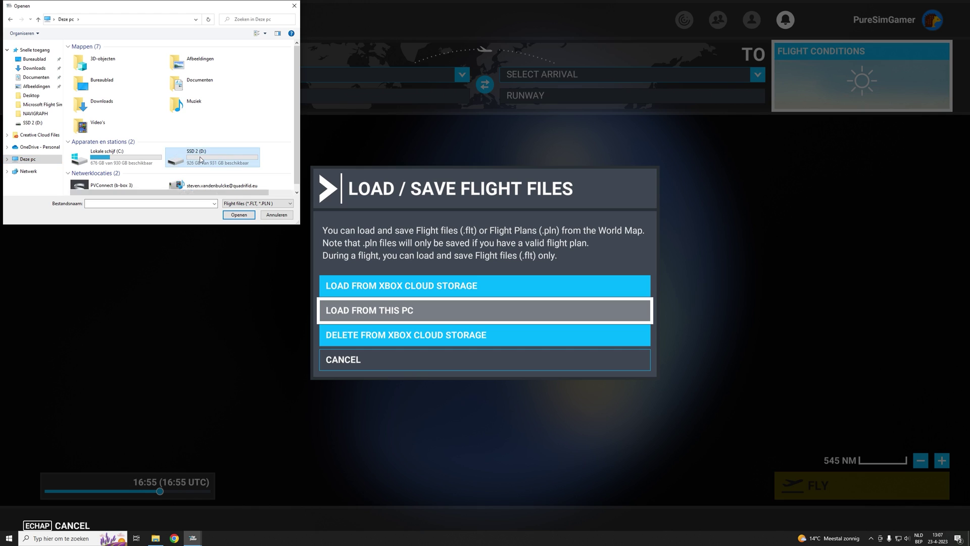
double_click(201, 160)
double_click(95, 82)
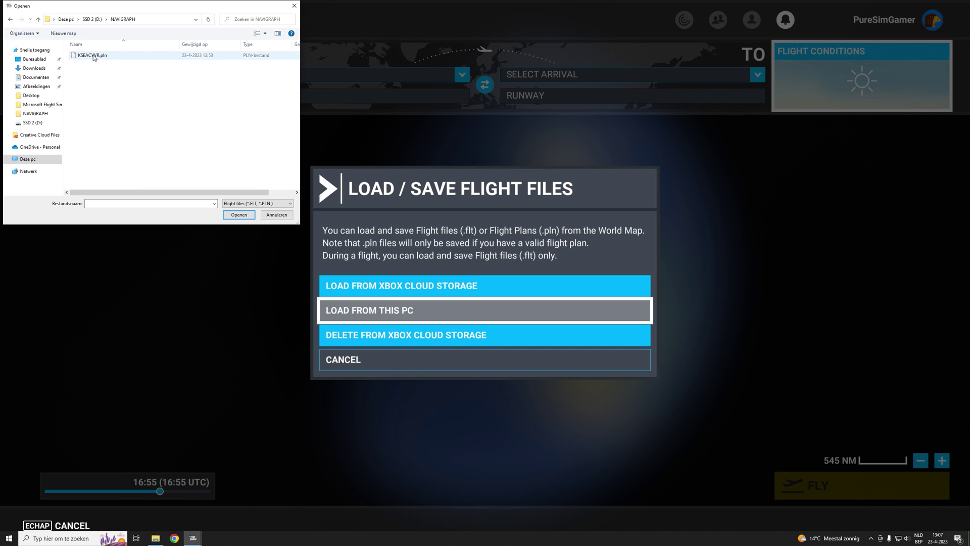
left_click(93, 57)
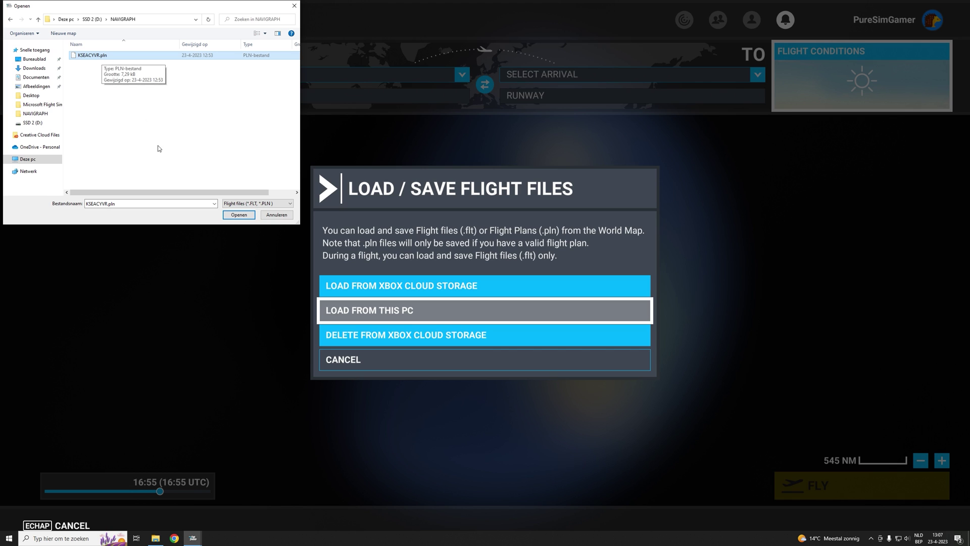
left_click(239, 219)
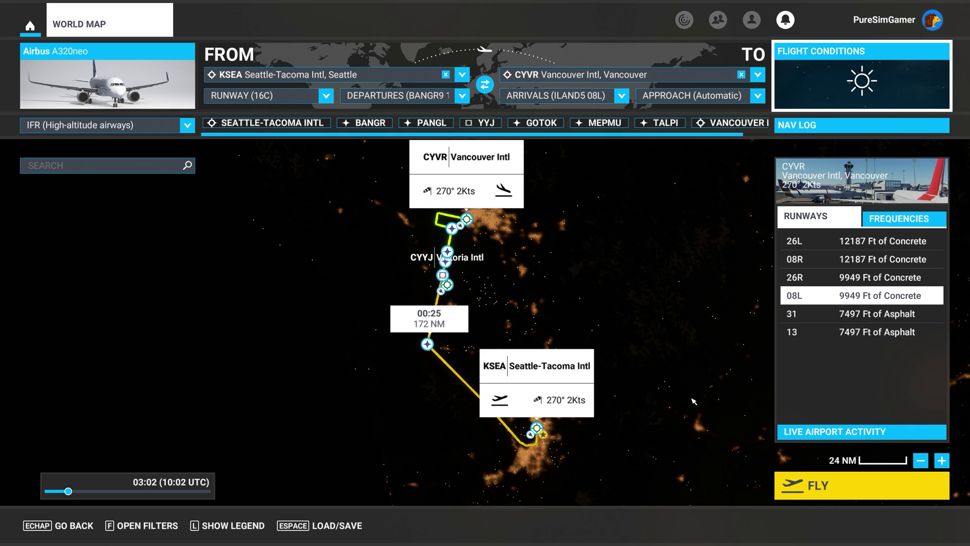
- Start the flight at KSEA and open Navigraph Charts from the top toolbar
left_click(829, 494)
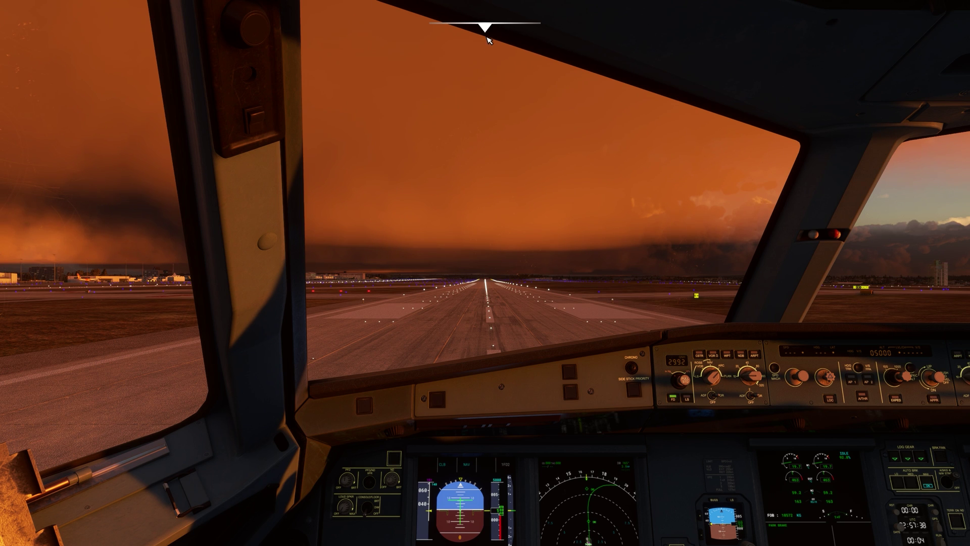
mouse_move(488, 32)
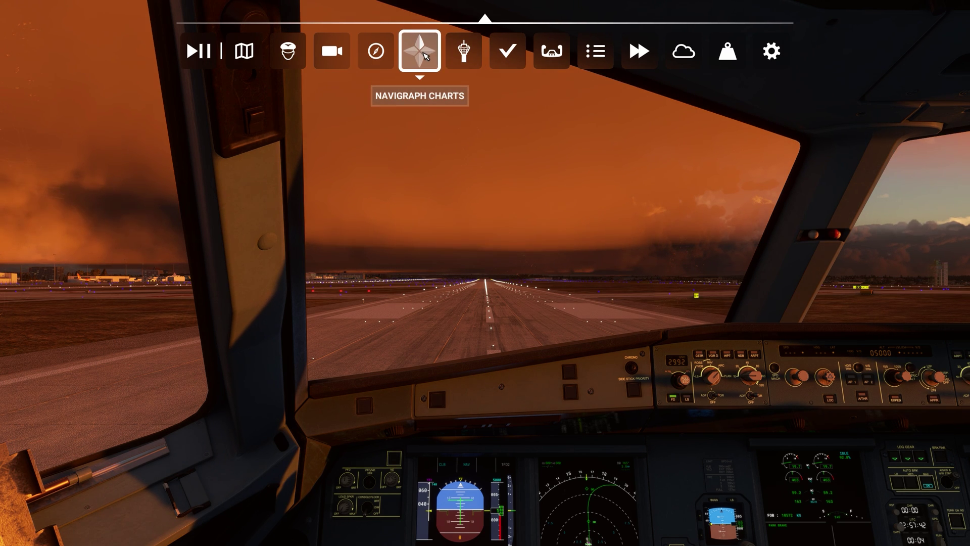
left_click(424, 54)
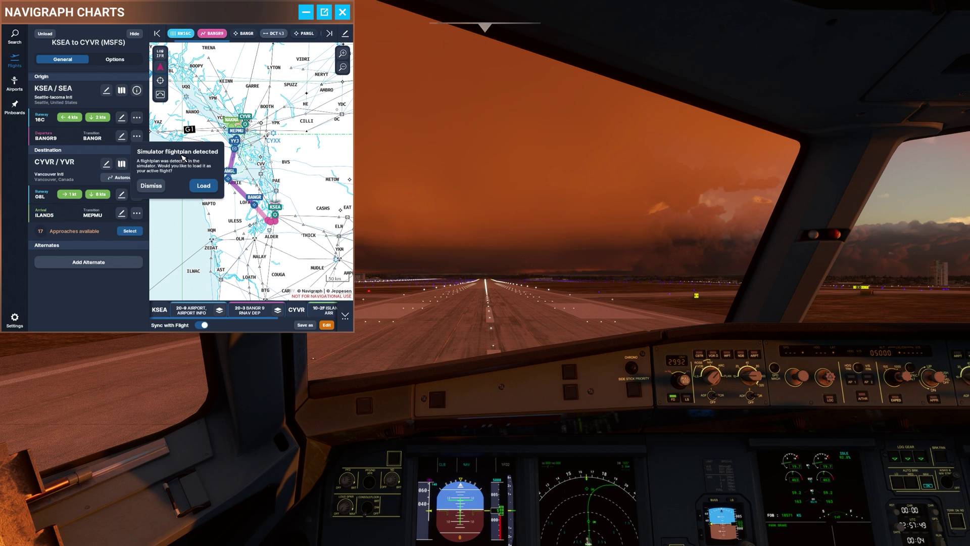
- Load the detected simulator flight plan, hide the sidebar, and frame the route toward CYVR
left_click(204, 187)
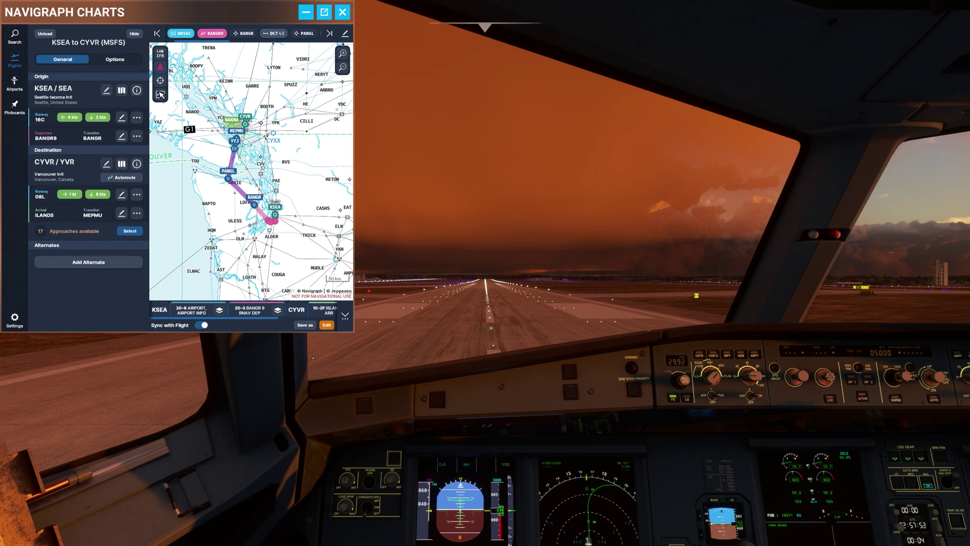
left_click(135, 36)
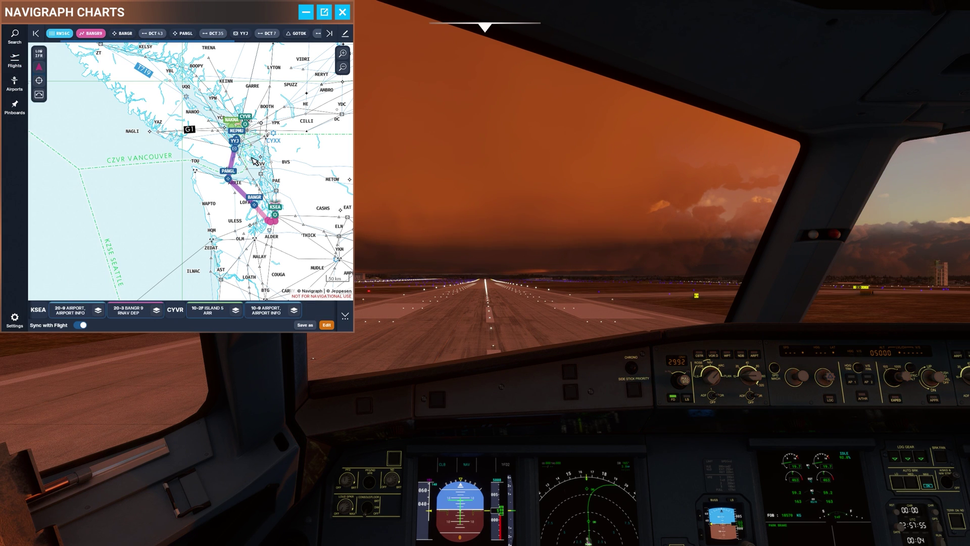
scroll(242, 189, "up", 3)
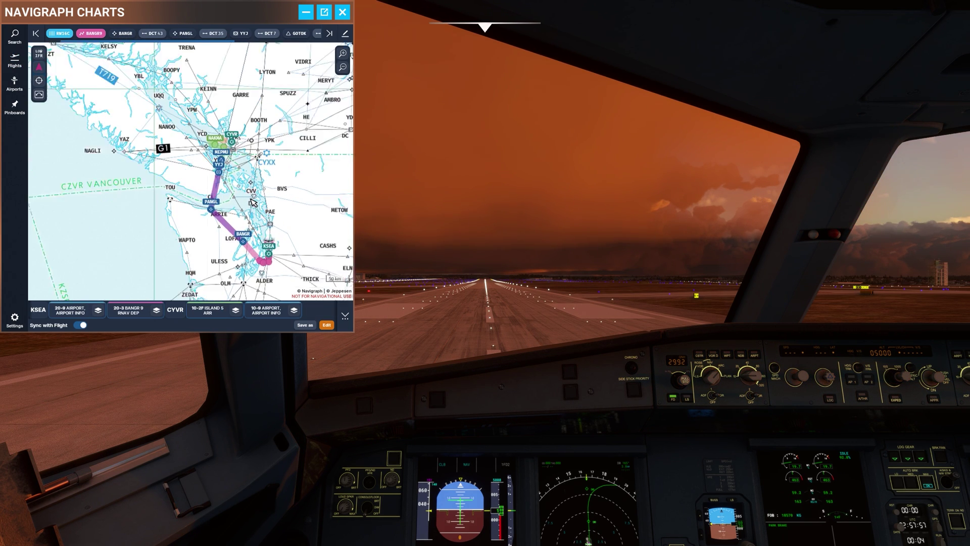
left_click_drag(243, 179, 236, 171)
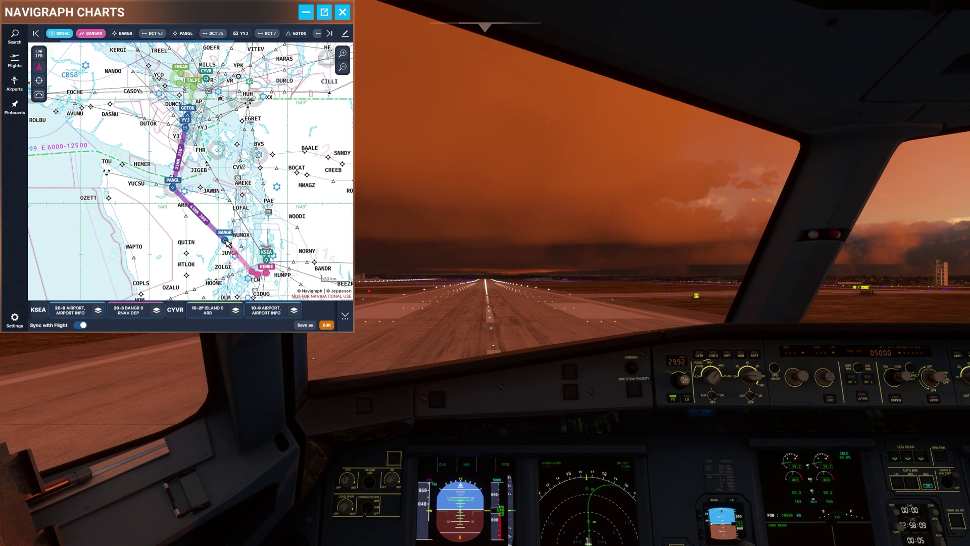
left_click_drag(204, 132, 261, 198)
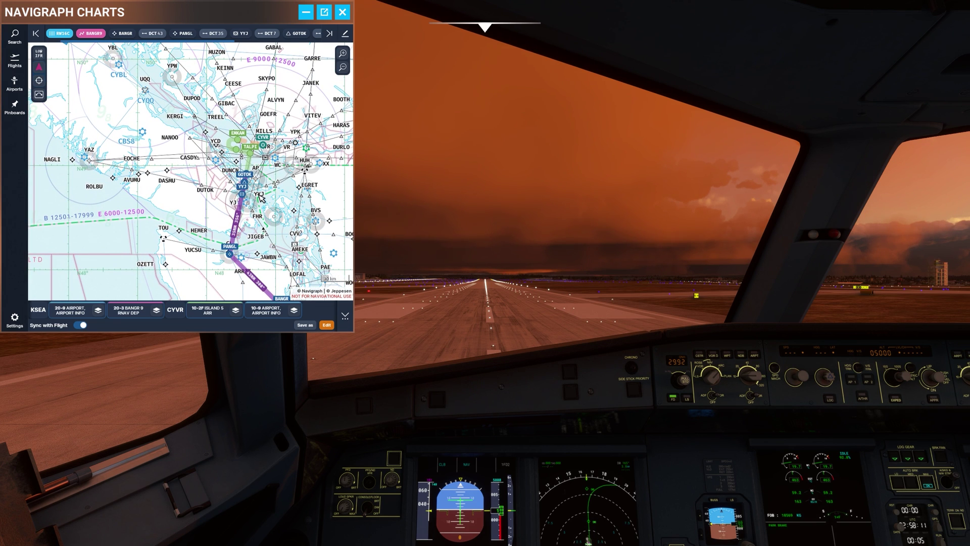